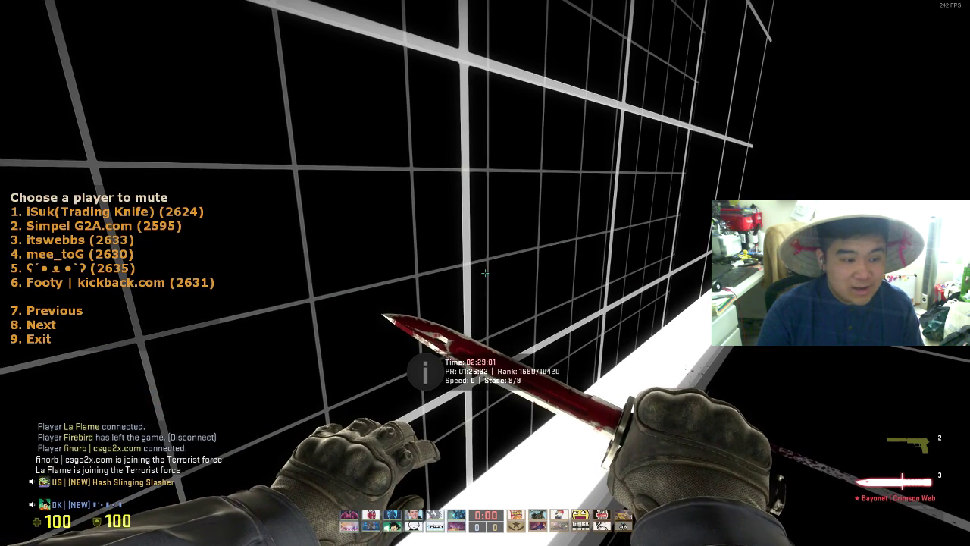
key(9)
key(2)
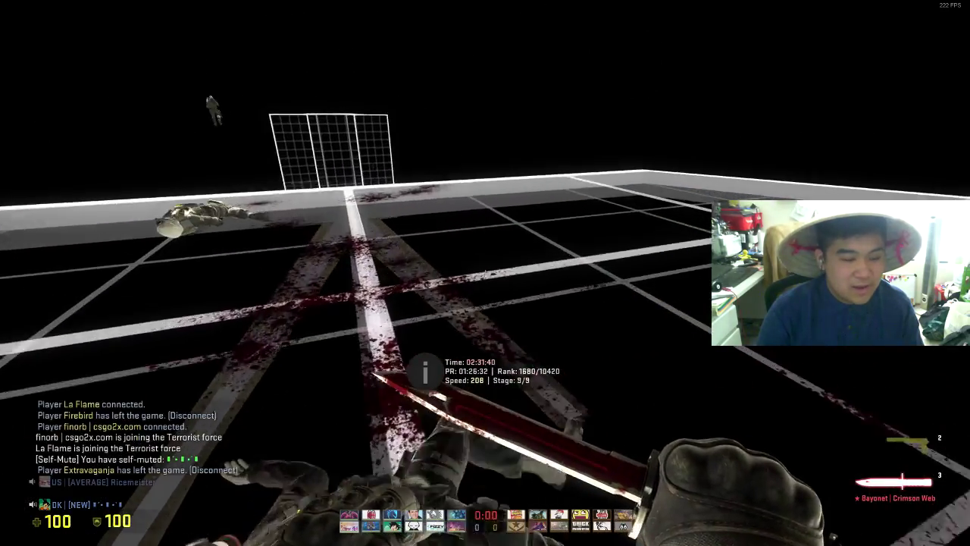
key(3)
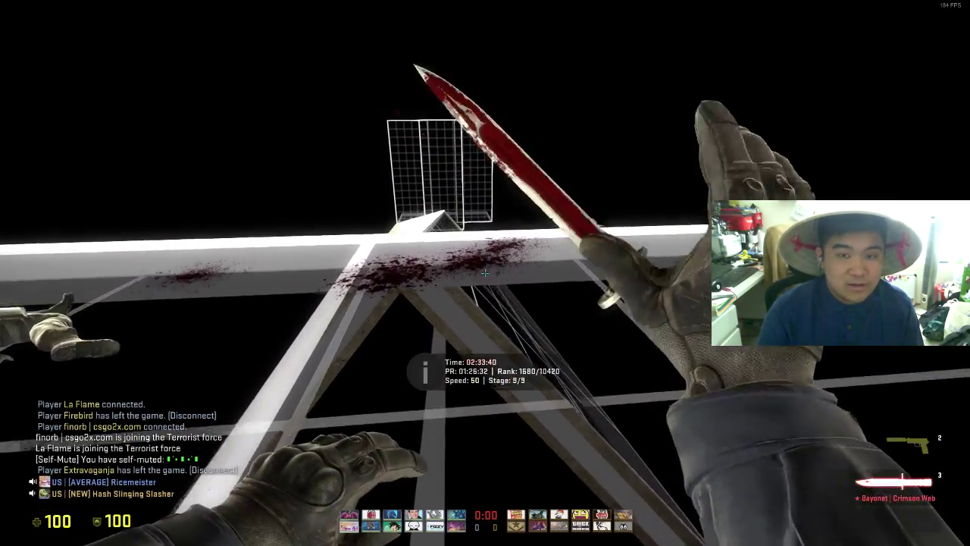
key(3)
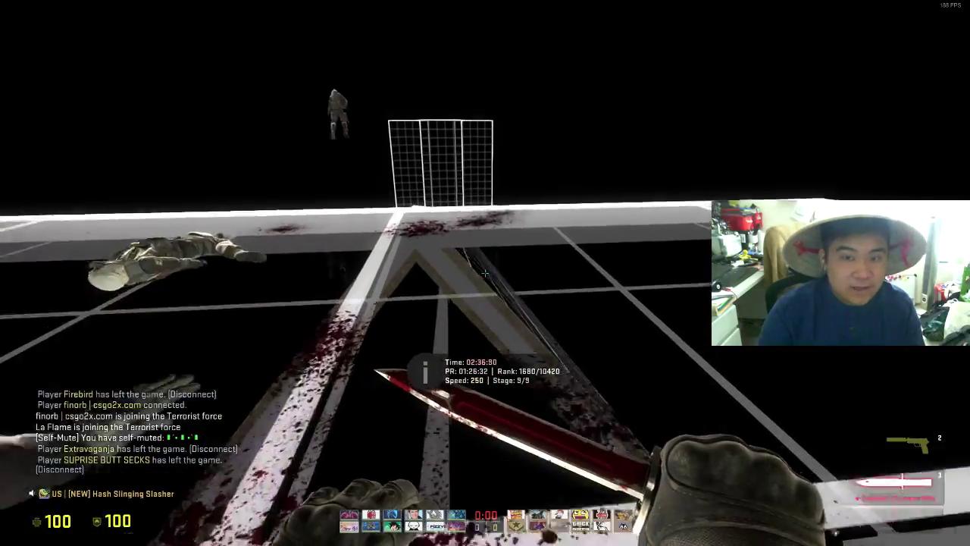